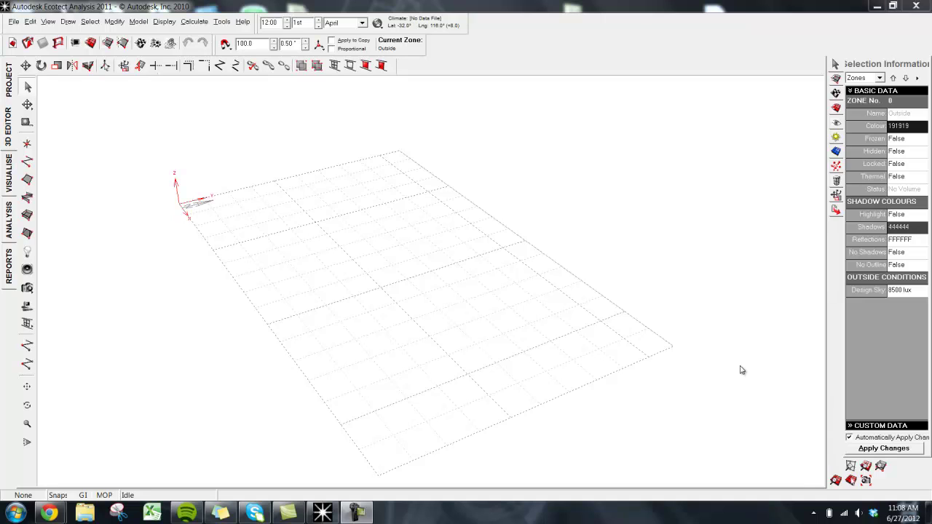
Launch the Weather Tool from Ecotect's companion tools and display its psychrometric chart
left_click(228, 23)
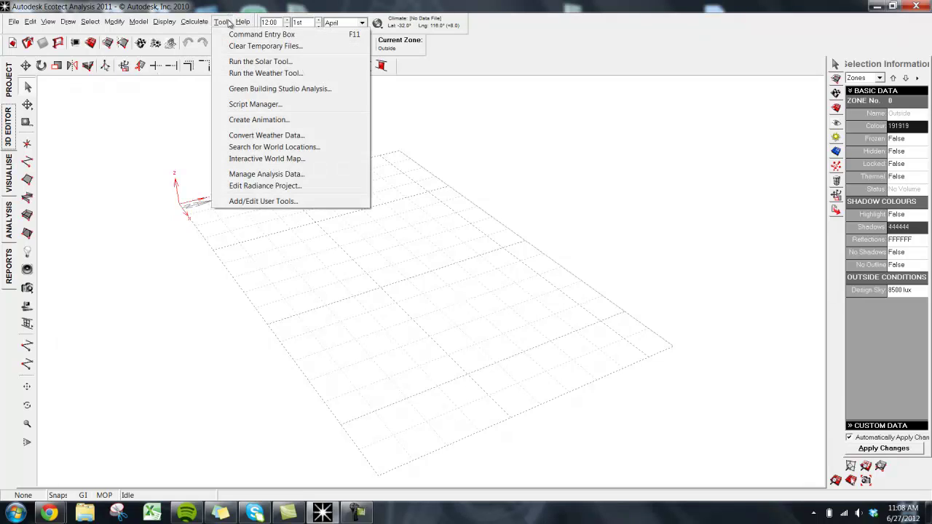
left_click(253, 73)
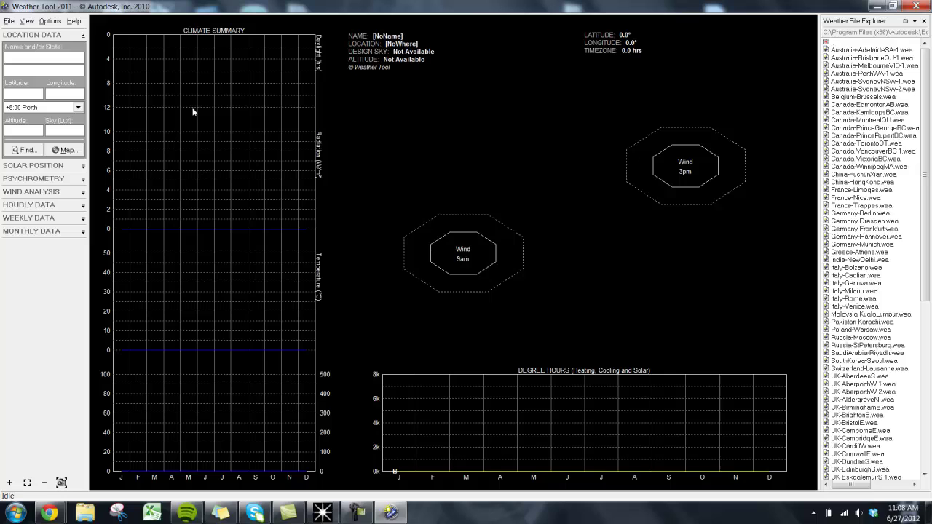
left_click(51, 178)
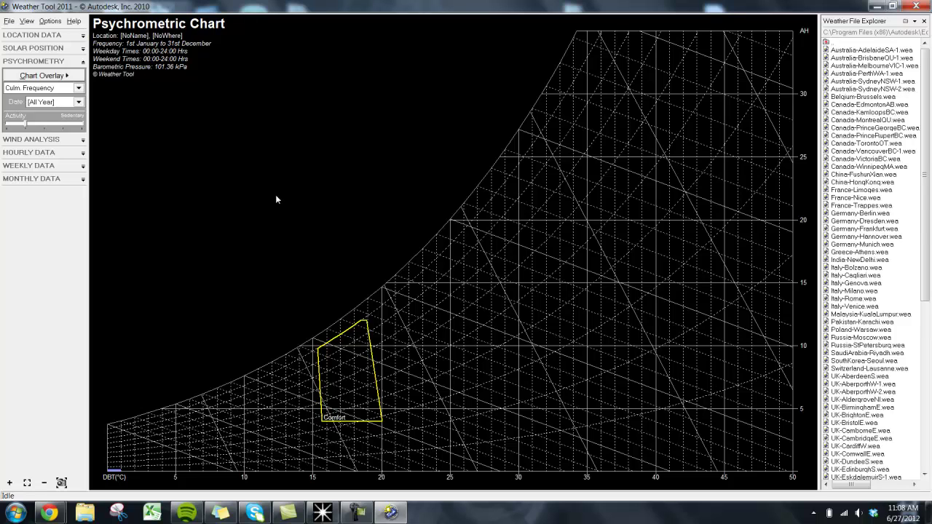
Highlight the chart's dry bulb temperature lines, then switch the highlighting to relative humidity lines
right_click(276, 195)
mouse_move(307, 206)
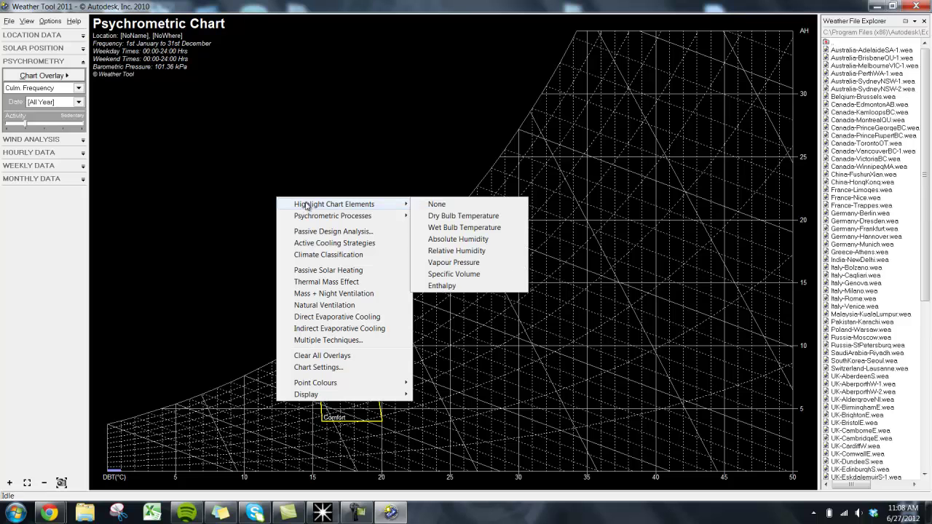
left_click(457, 216)
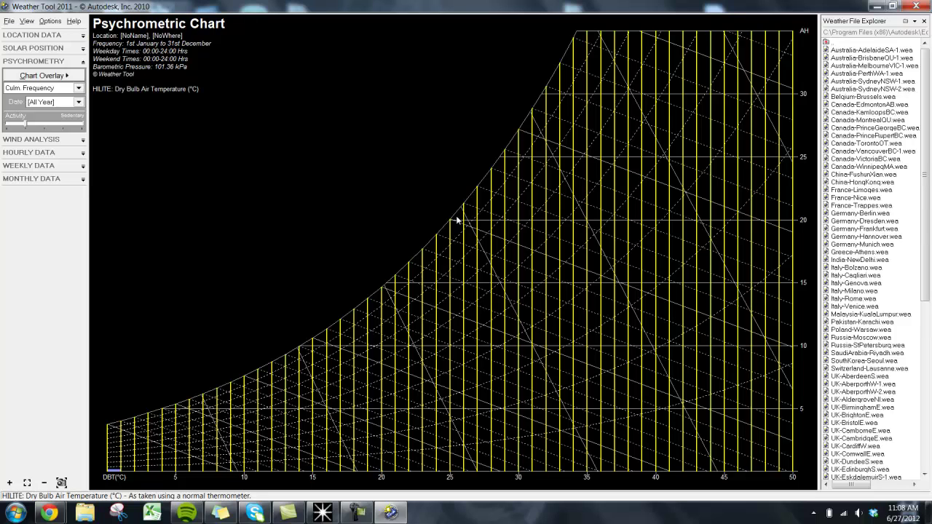
right_click(321, 153)
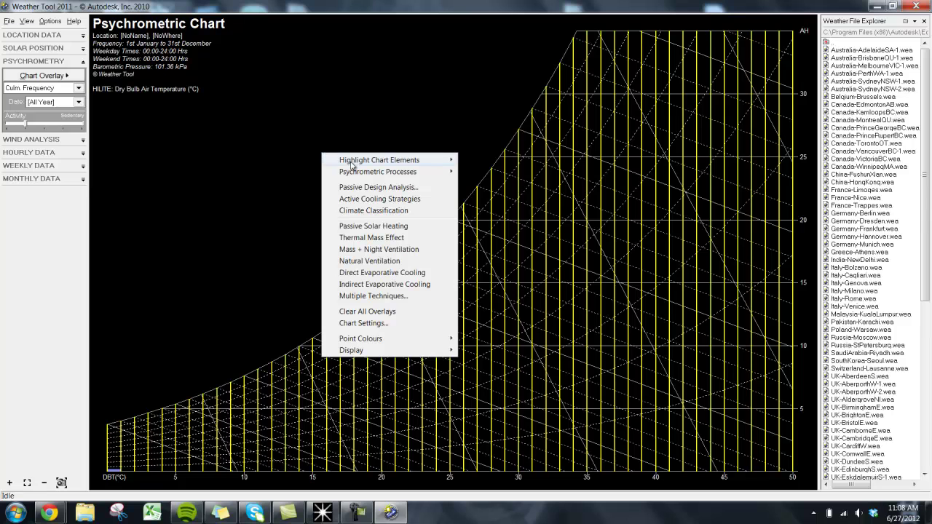
mouse_move(351, 164)
left_click(514, 210)
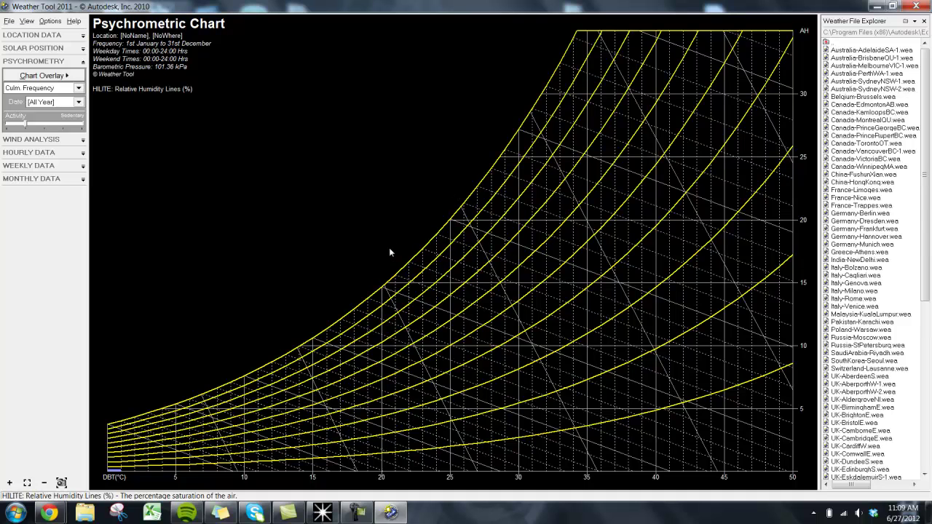
Load USA-SanFranciscoCalifornia.wea and clear all overlays from the psychrometric chart
left_click(925, 341)
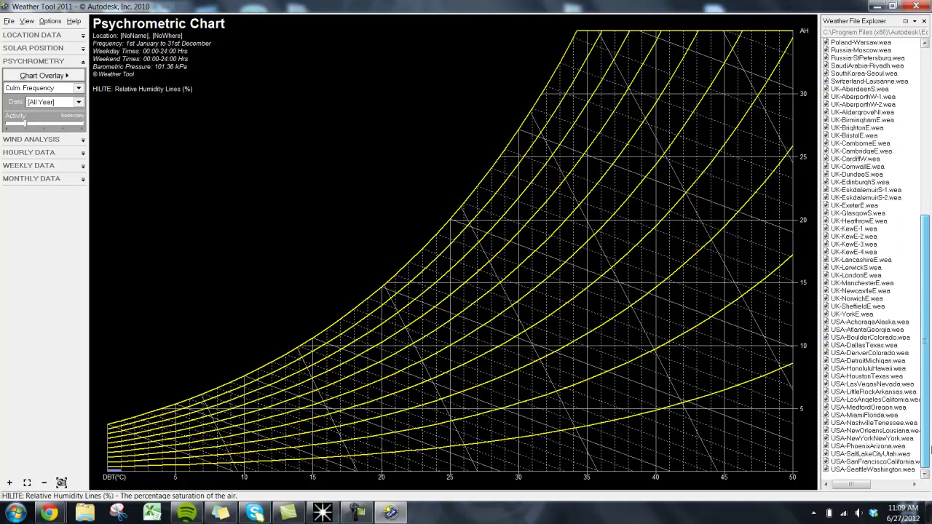
double_click(870, 462)
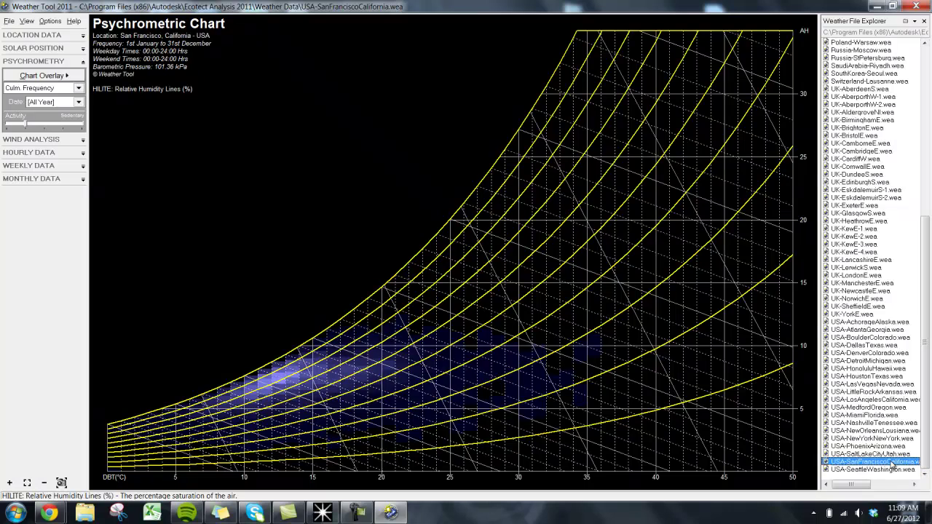
right_click(424, 228)
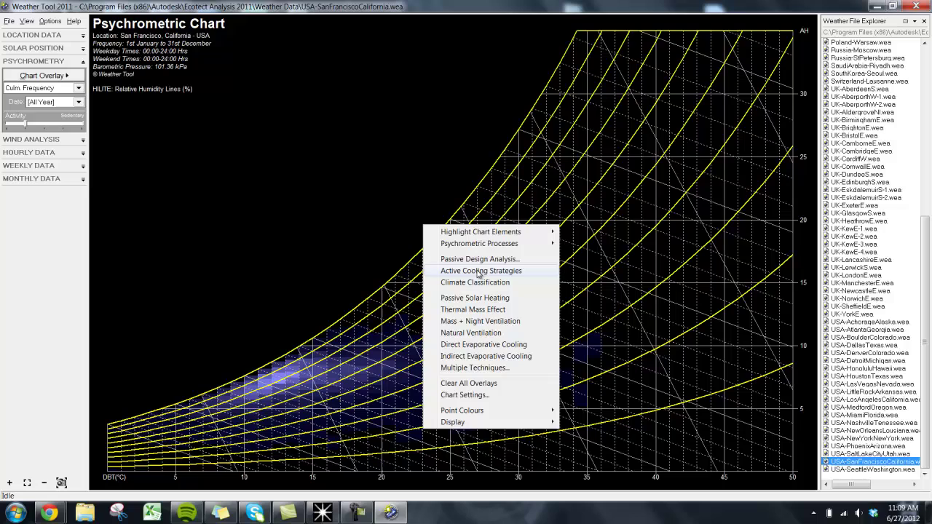
left_click(501, 386)
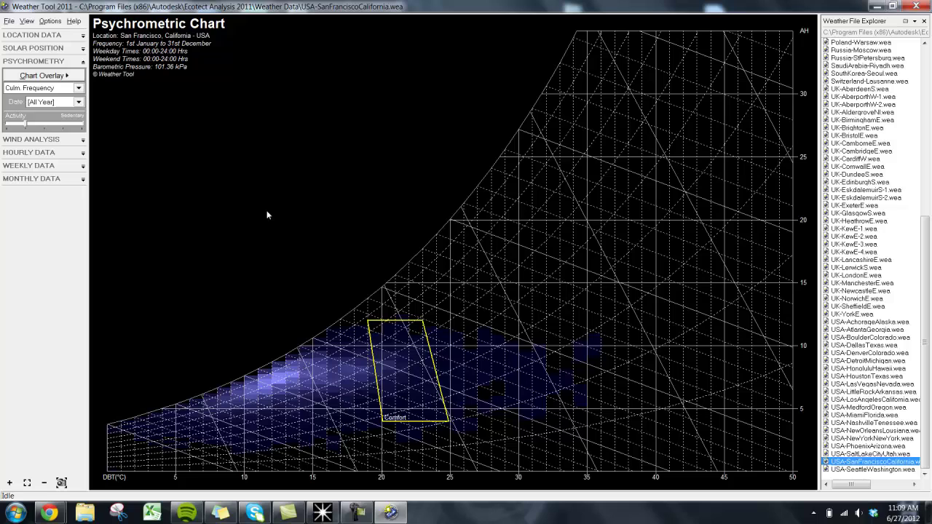
Try hourly data points and cumulative frequency display, then preview the Summer and Winter periods
left_click(63, 90)
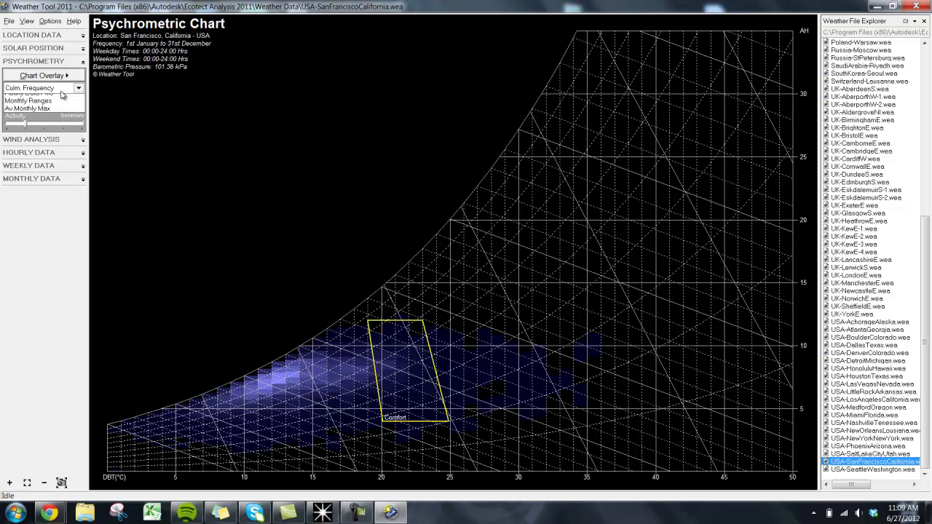
left_click(63, 110)
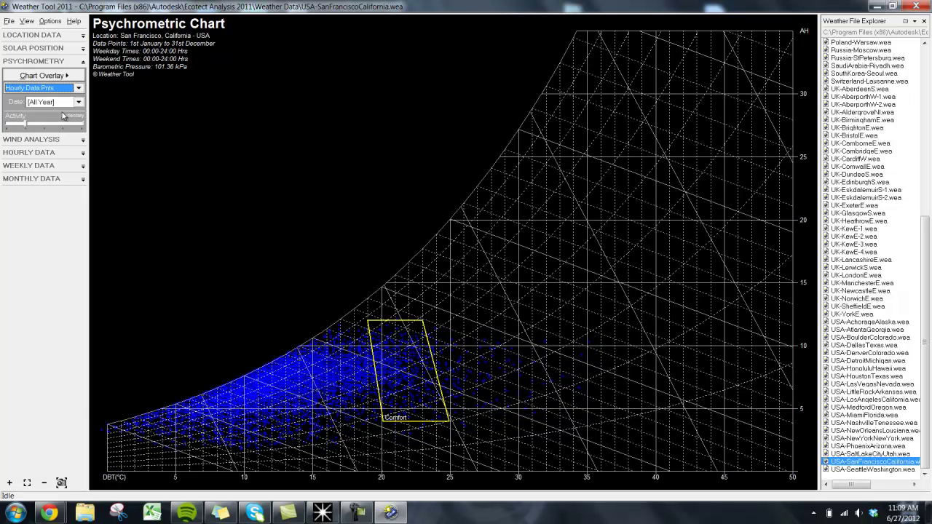
left_click(63, 89)
left_click(63, 107)
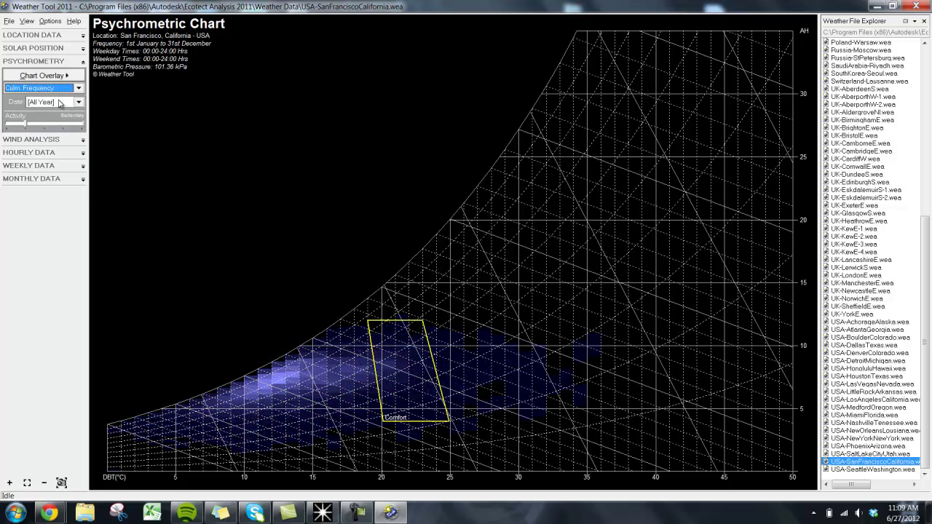
left_click(56, 102)
left_click(54, 121)
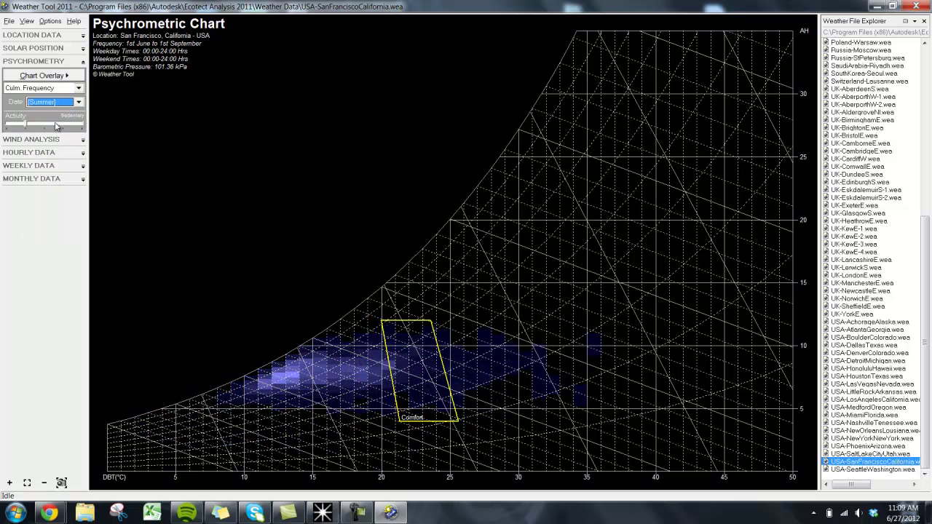
left_click(53, 109)
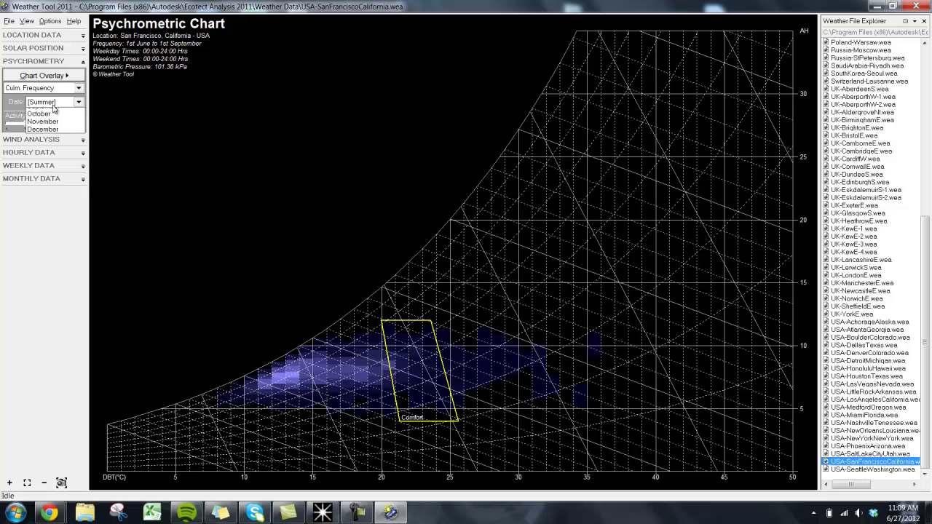
left_click(58, 138)
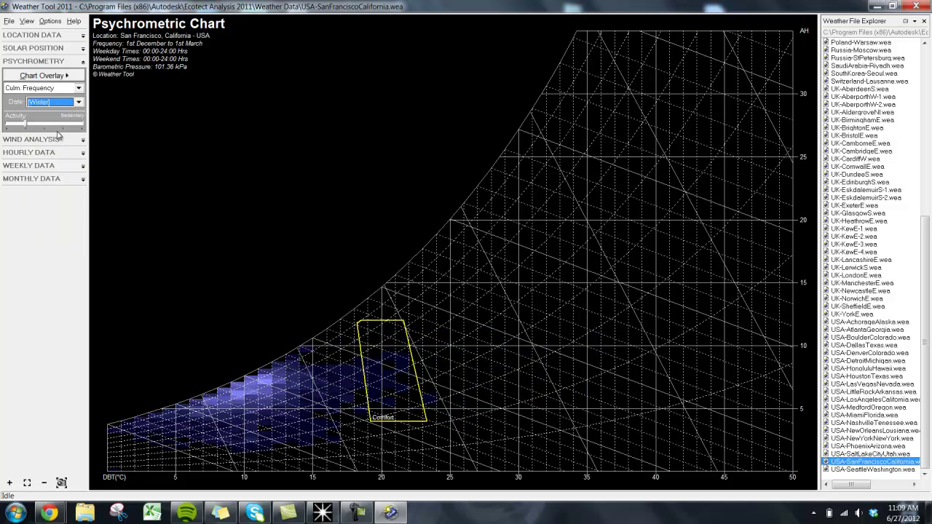
scroll(63, 117, "up", 4)
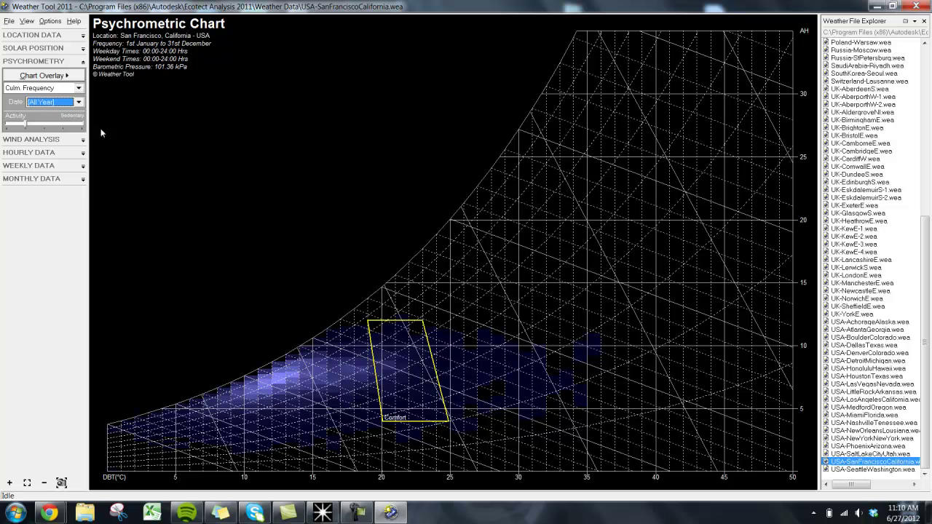
Load the Las Vegas weather file and cycle the date period through Summer and Winter to All Year
left_click(906, 385)
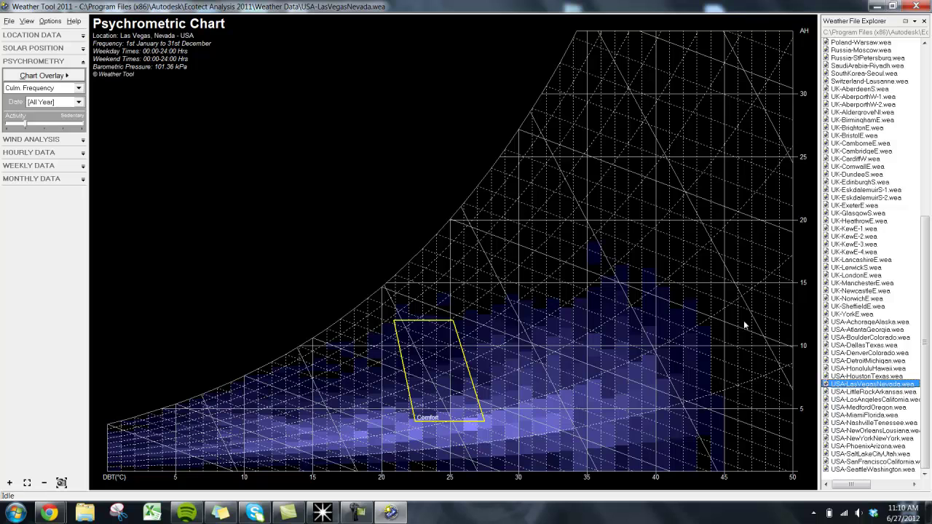
left_click(40, 102)
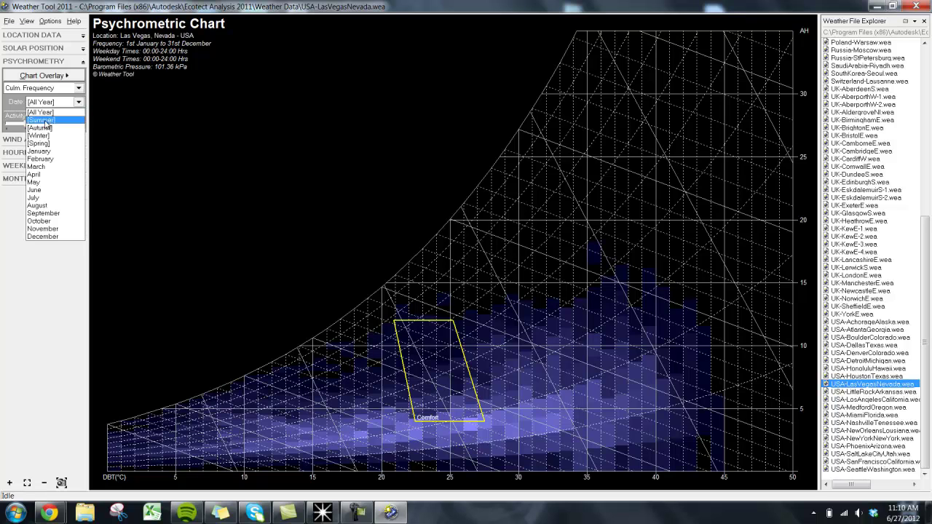
left_click(46, 122)
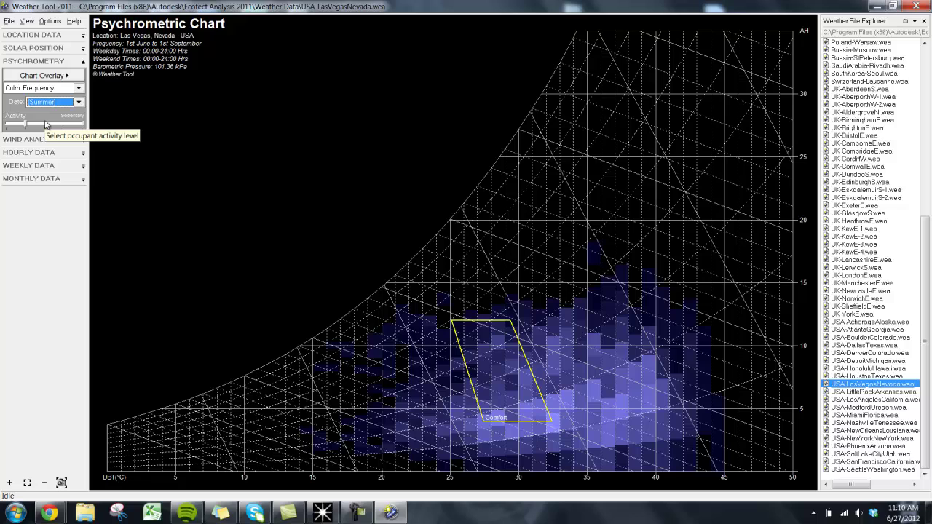
left_click(49, 102)
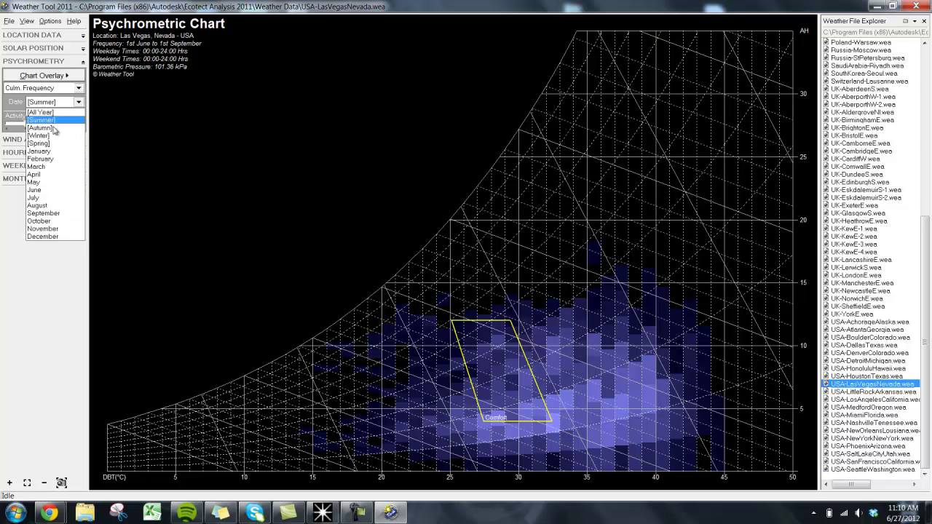
left_click(58, 138)
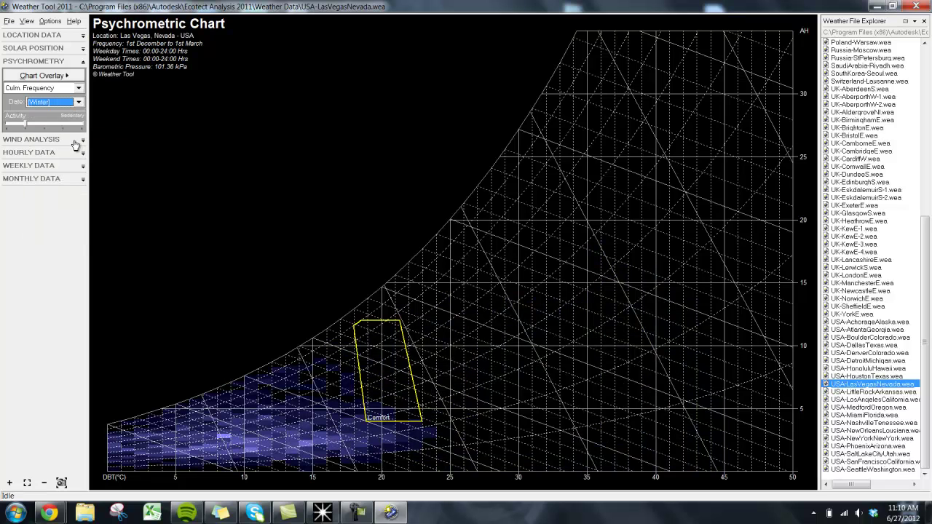
left_click(61, 102)
left_click(62, 113)
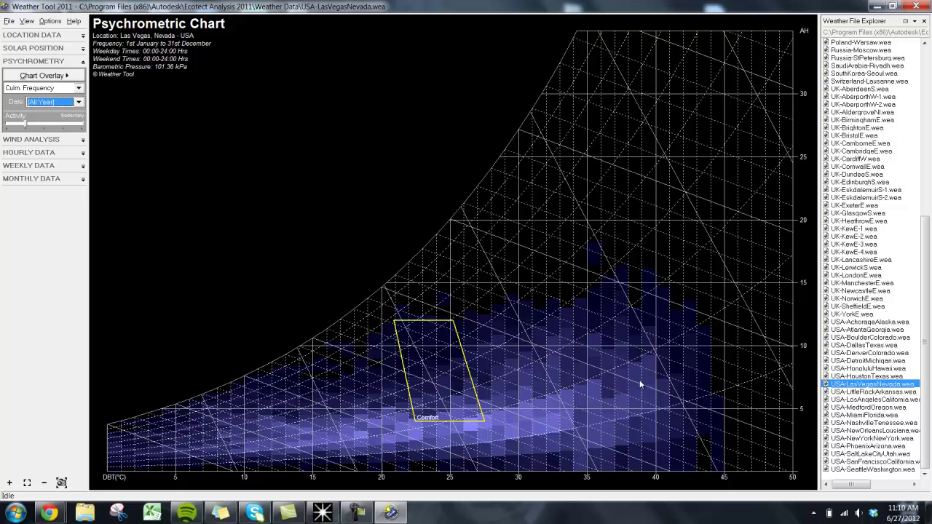
Switch the chart back to the USA-SanFranciscoCalifornia.wea weather data
left_click(859, 464)
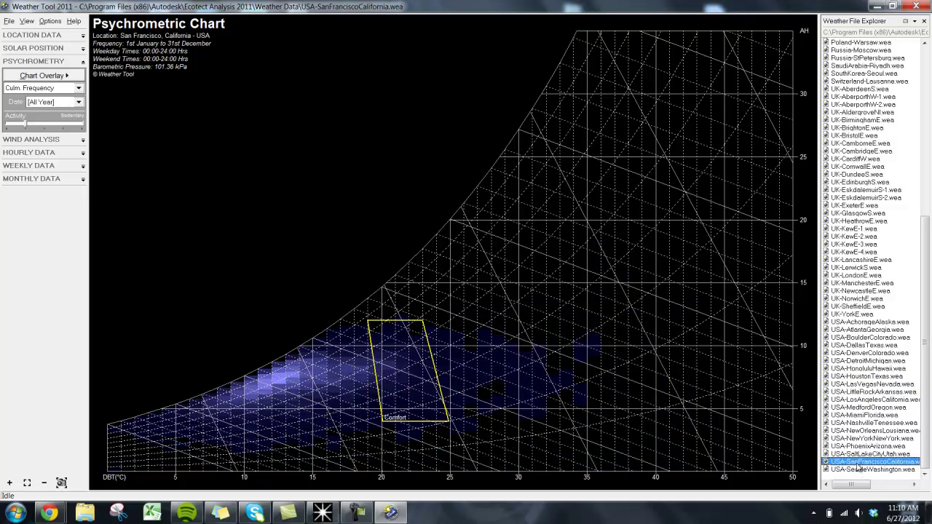
Overlay the Passive Solar Heating zone and nudge the glazing ratio to 20%
right_click(328, 217)
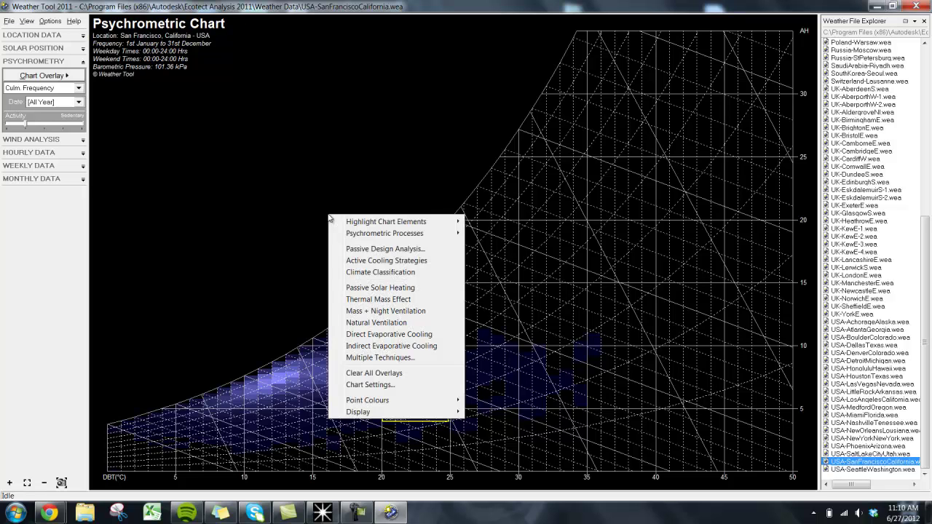
left_click(419, 289)
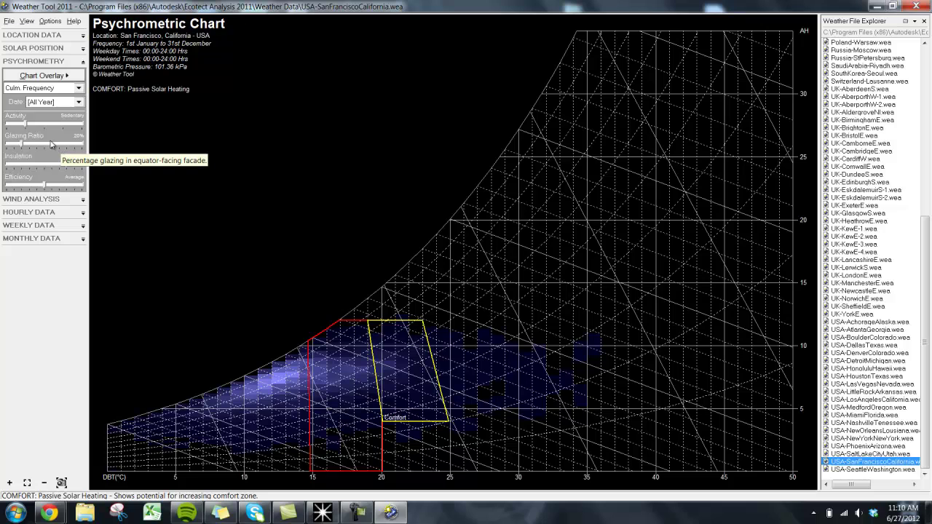
mouse_move(23, 145)
left_mouse_down()
mouse_move(40, 146)
mouse_move(23, 150)
left_mouse_up()
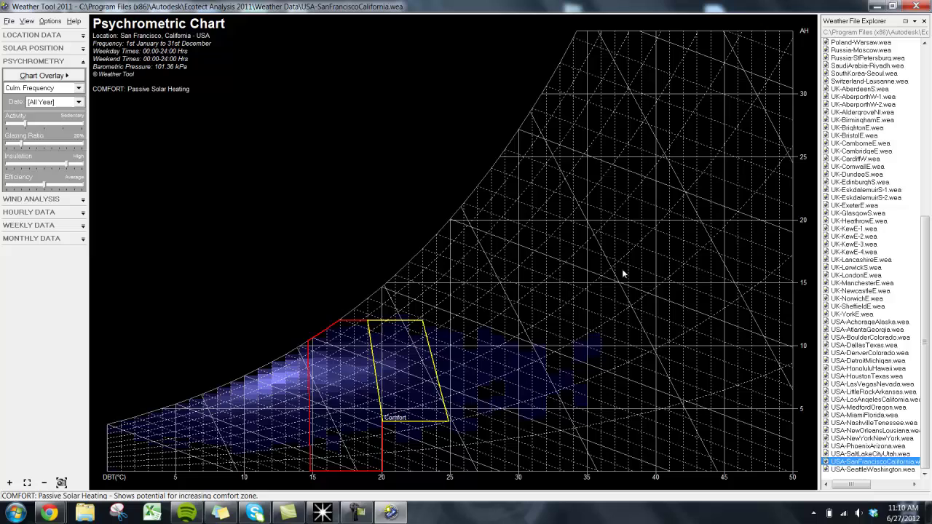
Preview Seattle data, raise and lower the glazing ratio, then reload Las Vegas weather data
left_click(903, 471)
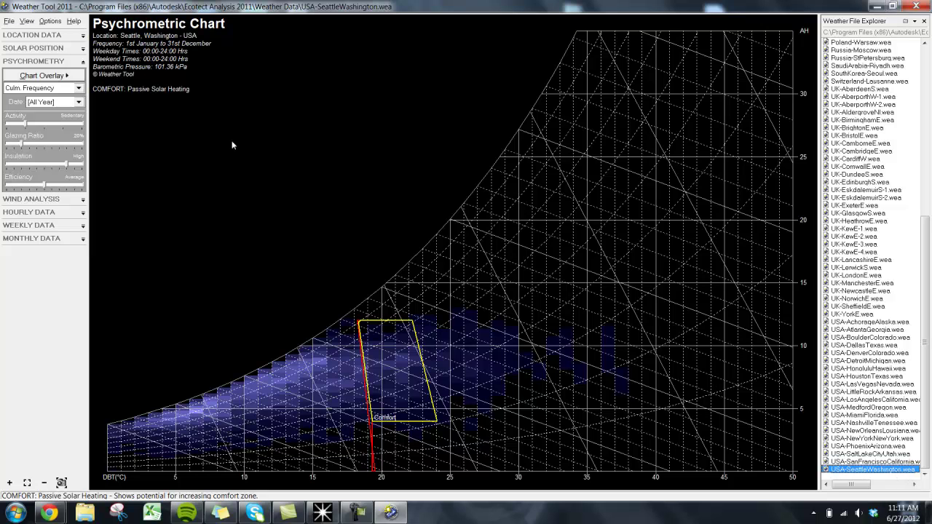
left_click_drag(22, 145, 45, 148)
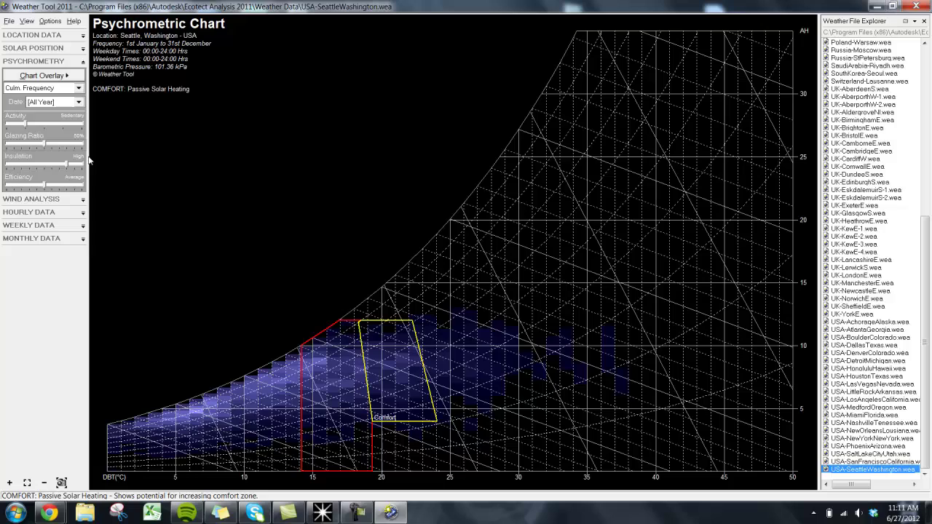
left_click_drag(44, 145, 21, 148)
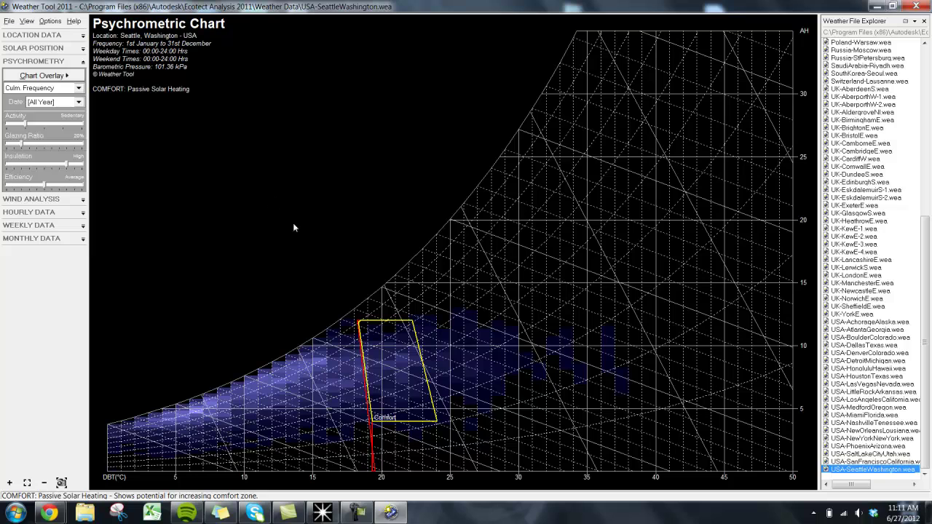
left_click(884, 384)
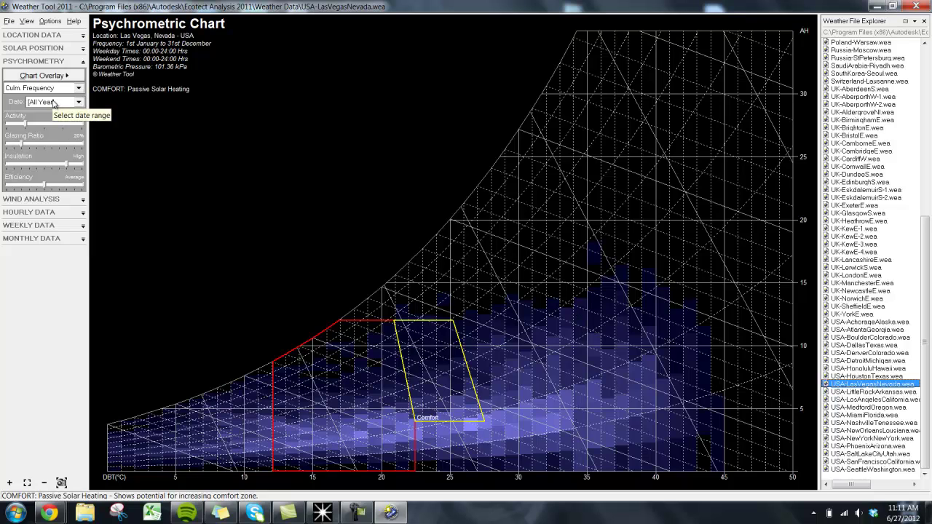
Limit the Las Vegas chart to Summer and overlay the Indirect Evaporative Cooling zone
left_click(54, 103)
left_click(41, 120)
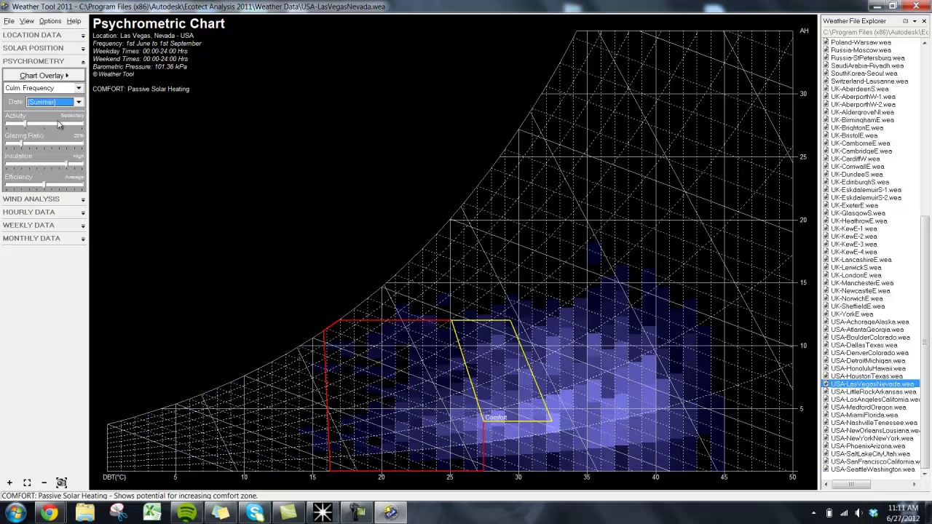
right_click(144, 138)
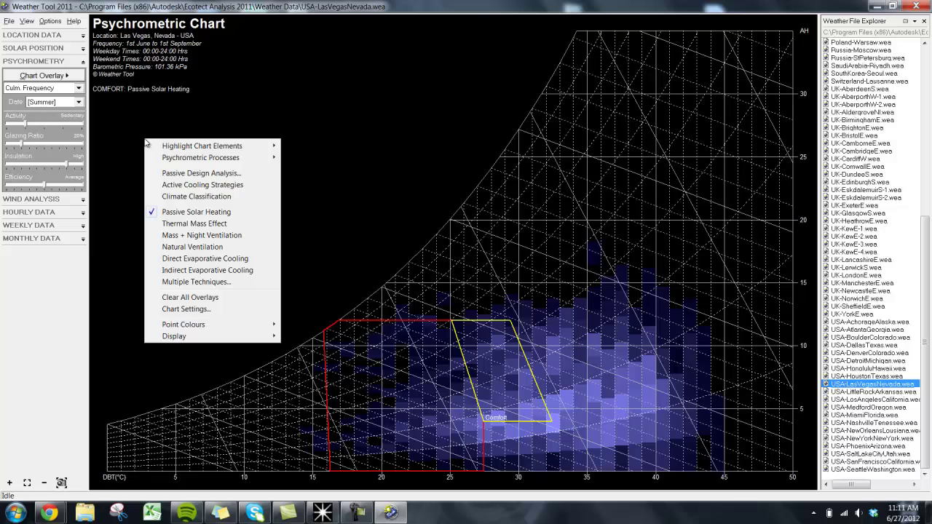
left_click(243, 274)
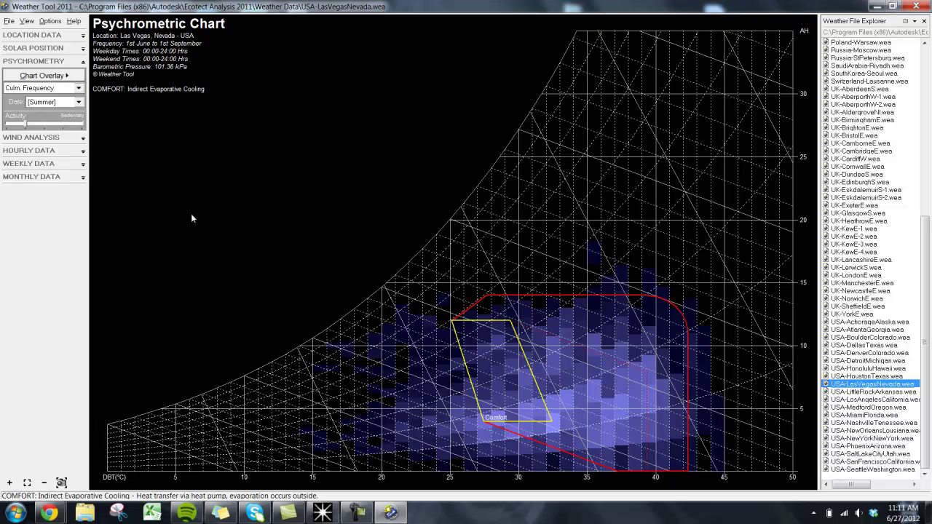
In Passive Design Analysis, combine passive solar heating with indirect evaporative cooling, excluding thermal mass and ventilation
right_click(193, 215)
left_click(238, 250)
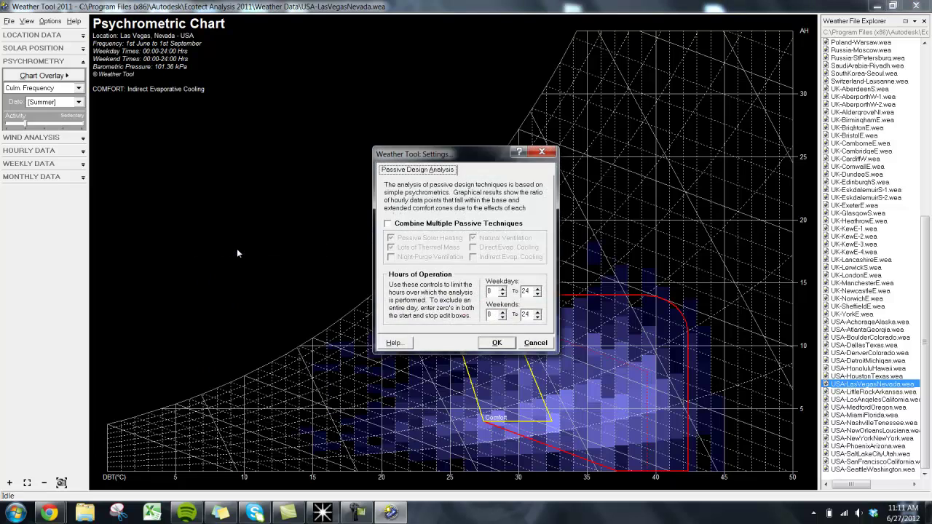
left_click(403, 226)
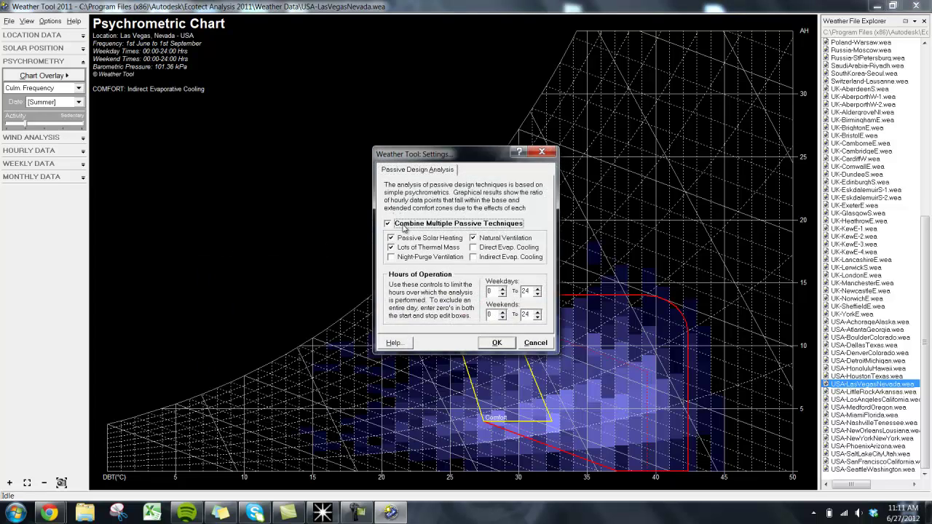
left_click(494, 260)
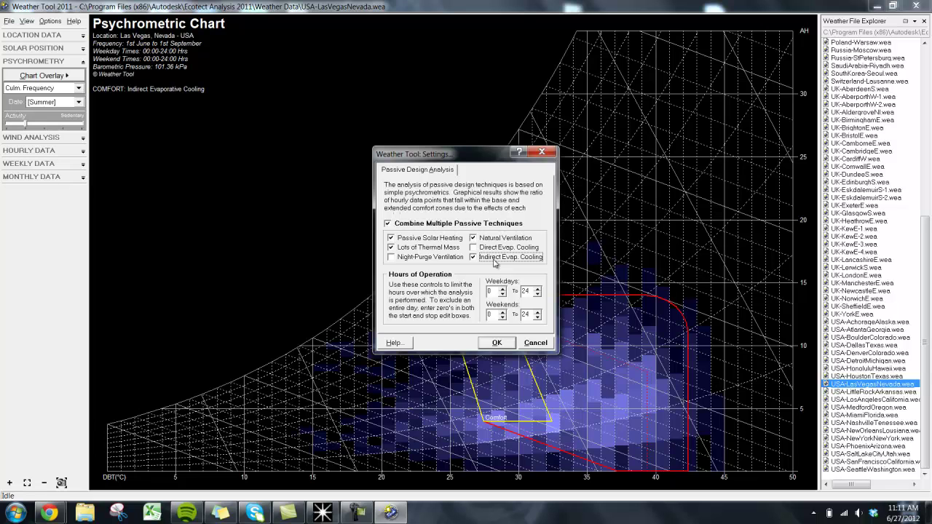
left_click(439, 248)
left_click(487, 242)
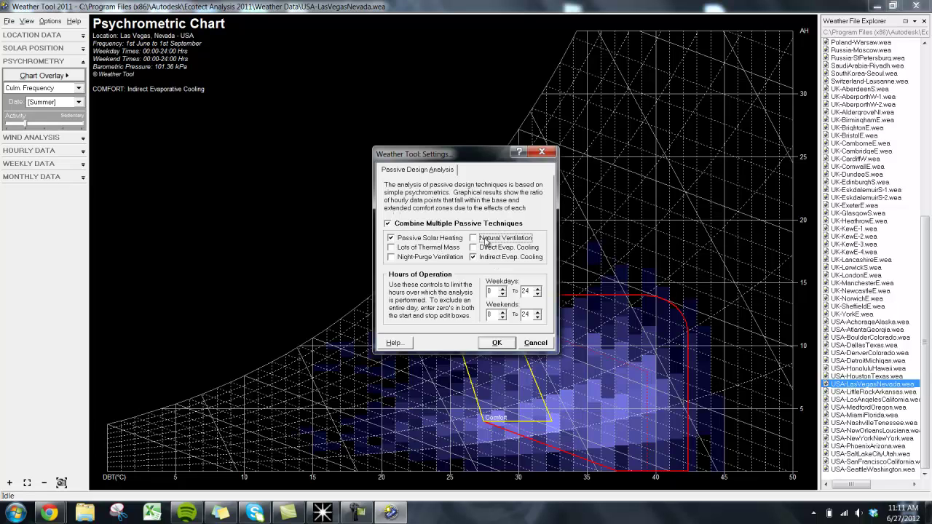
Set weekday and weekend hours to 9–17 and apply to show the comfort percentages chart
double_click(498, 291)
type("9")
key("Tab")
type("17")
key("Tab")
type("9")
key("Tab")
type("17")
left_click(496, 343)
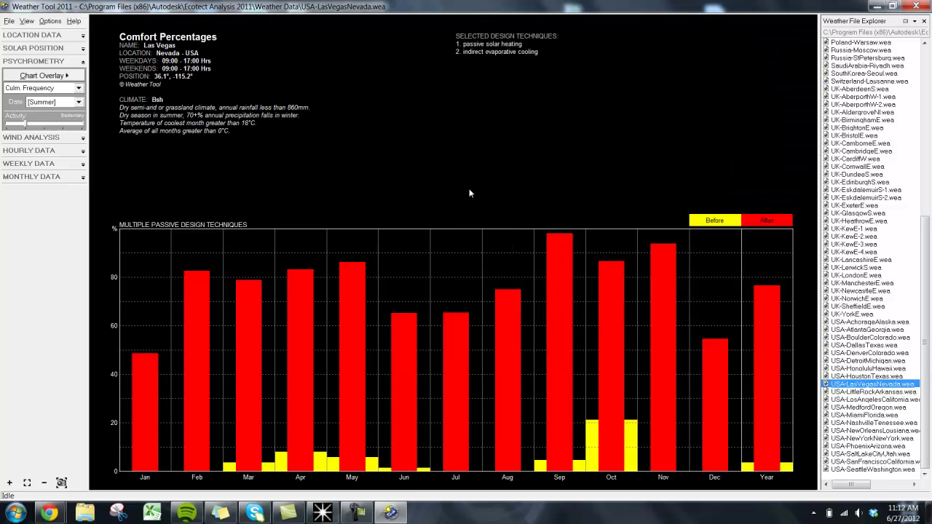